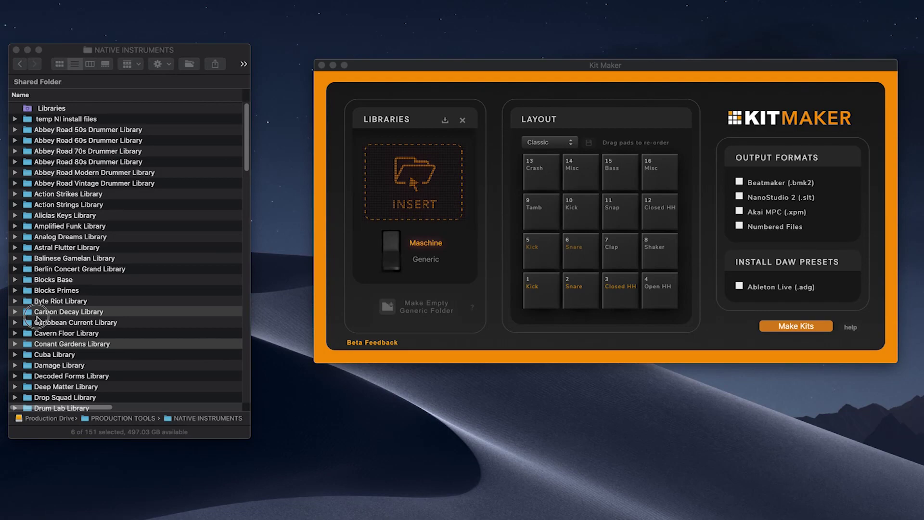
- Drag the six Maschine expansion library folders from Finder onto Kit Maker's Libraries drop zone
drag(65, 318, 413, 180)
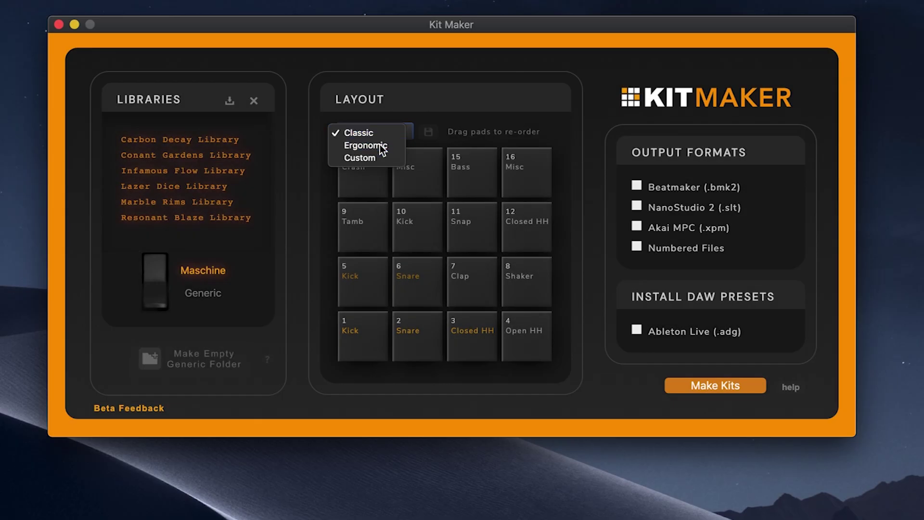
- Choose a pad layout, enable Beatmaker and Akai MPC output formats, and make kits for all six libraries
click(380, 144)
mouse_move(404, 173)
mouse_down()
mouse_move(476, 188)
mouse_move(473, 332)
mouse_up()
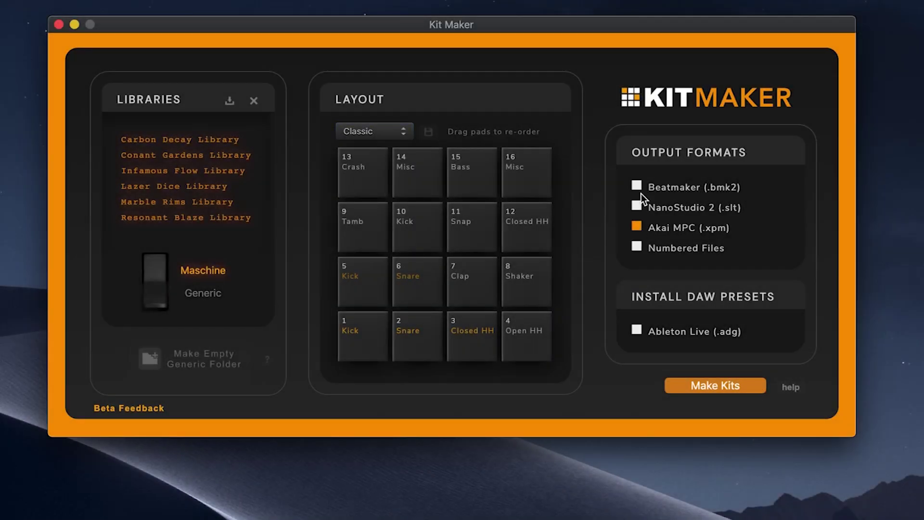
click(637, 187)
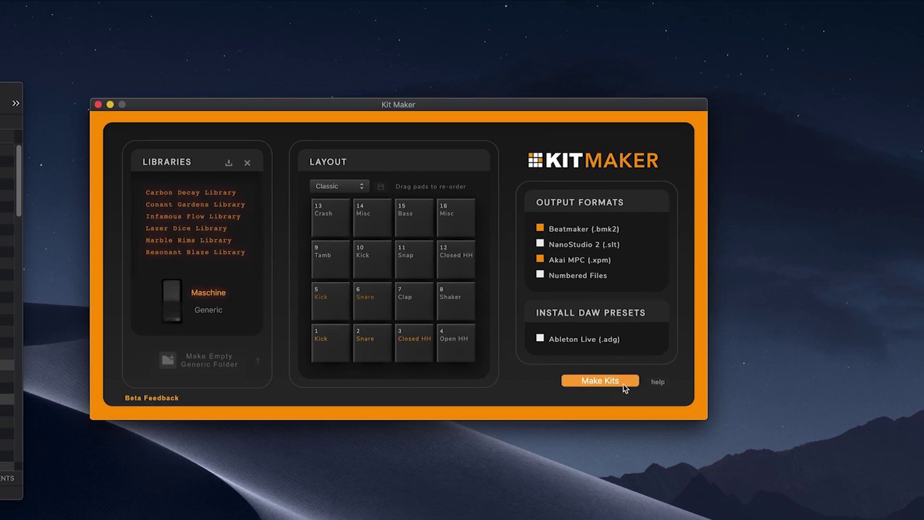
click(624, 384)
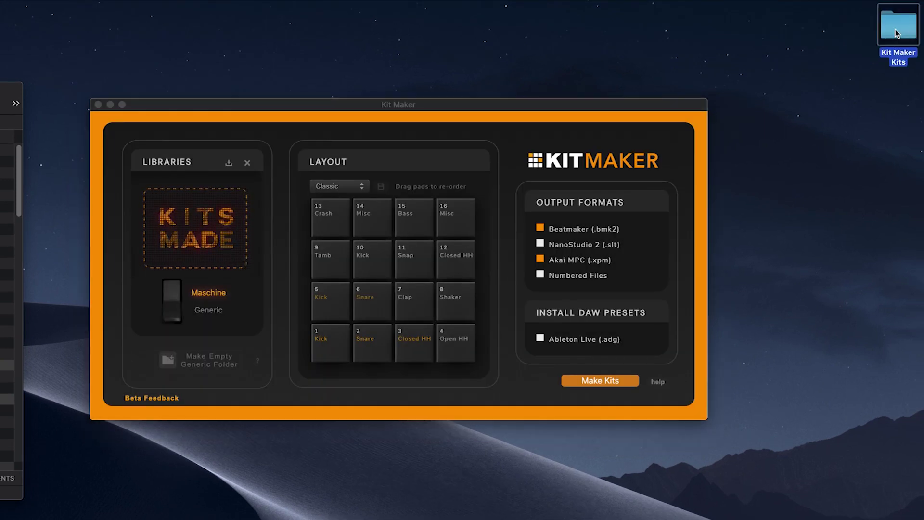
- Open the Kit Maker Kits desktop folder and expand the Lazer Dice Library kits
double_click(894, 31)
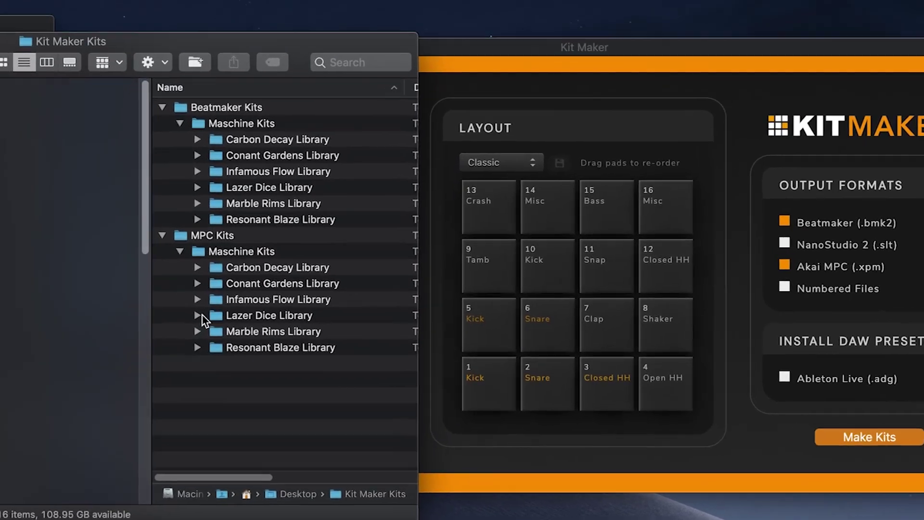
click(198, 316)
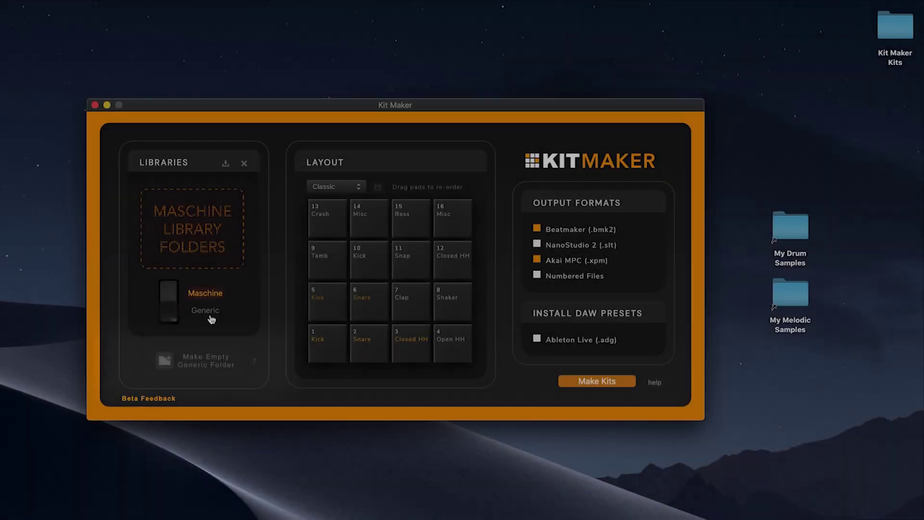
- Switch Kit Maker to Generic mode, make an empty Generic Library folder on the desktop and open it
click(209, 312)
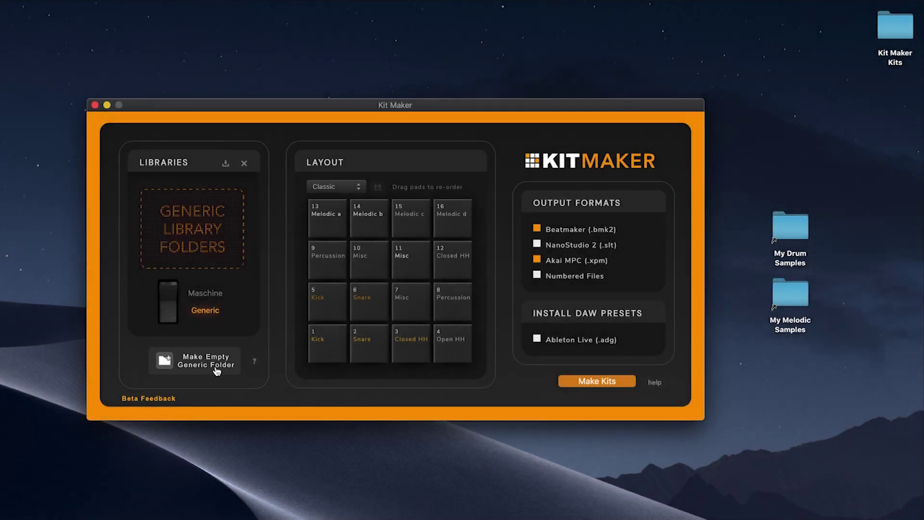
click(215, 365)
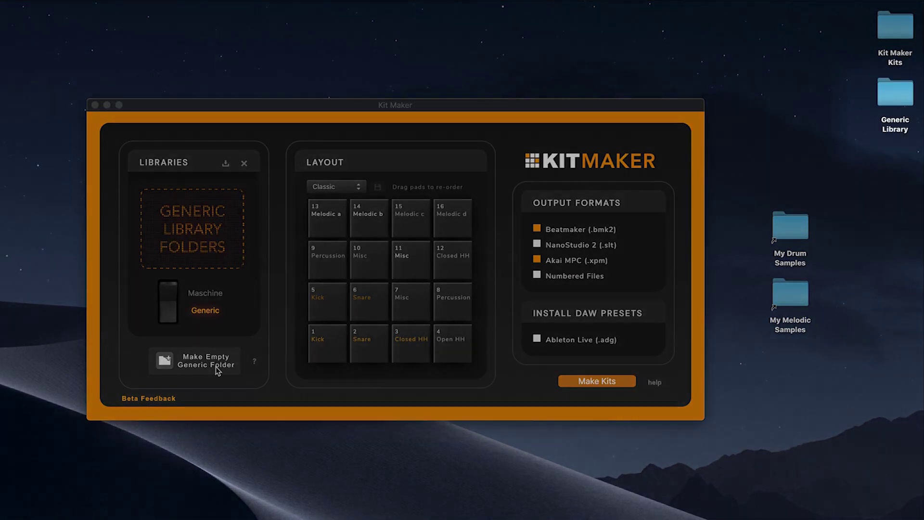
click(904, 101)
double_click(904, 101)
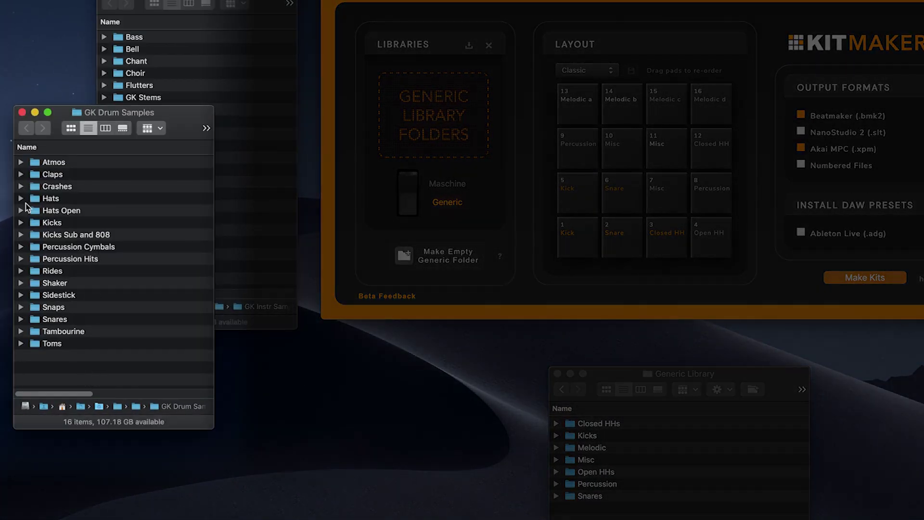
- Copy all 15 Kicks Big wav samples from GK Drum Samples into the Generic Library's Kicks folder
click(21, 222)
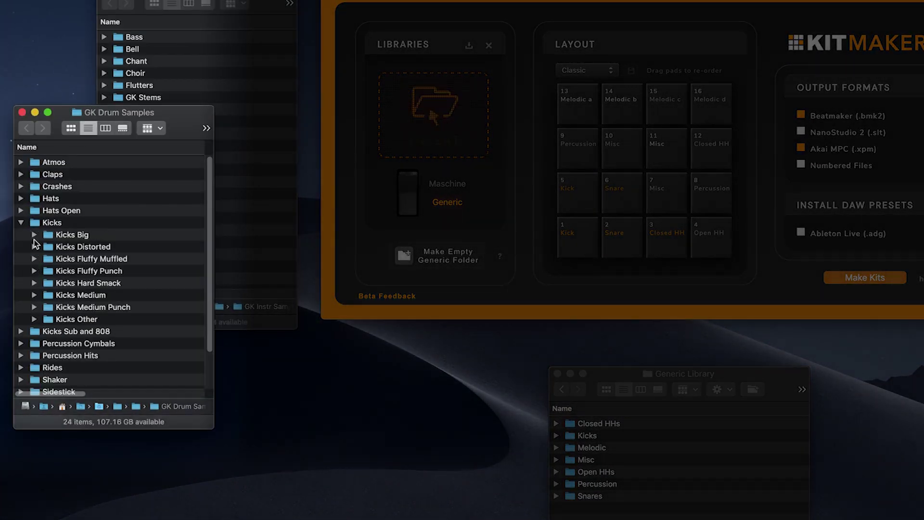
click(35, 234)
click(106, 246)
shift+click(121, 391)
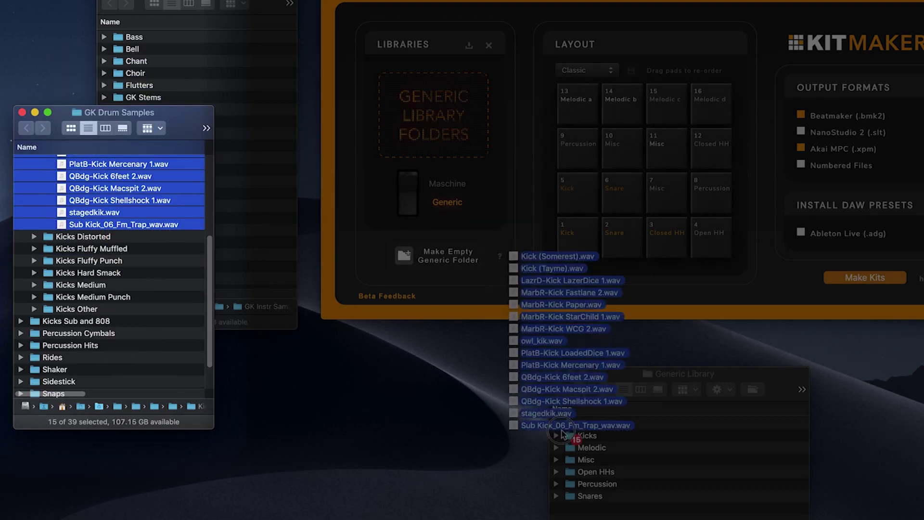
drag(101, 187, 578, 433)
shift+click(123, 358)
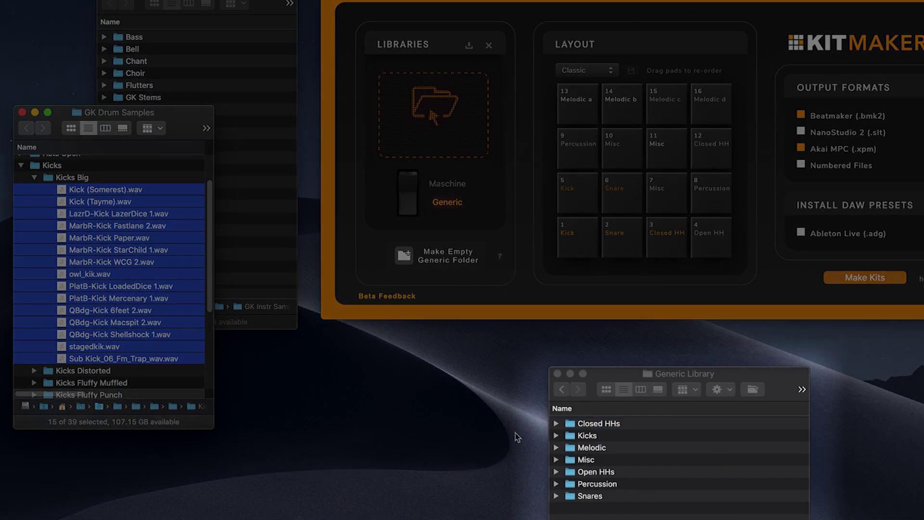
mouse_move(83, 370)
mouse_down()
mouse_move(597, 448)
mouse_move(596, 437)
mouse_up()
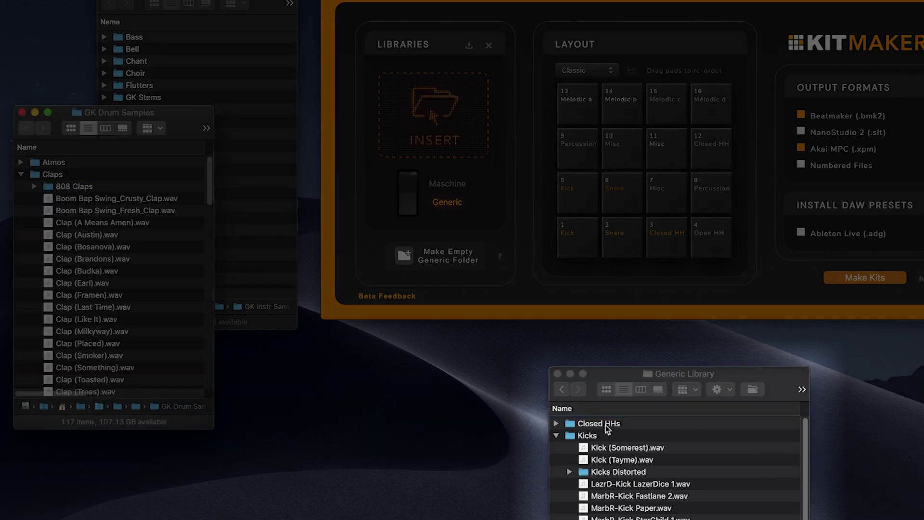
- Add the 808 Claps folder into the Generic Library
click(567, 435)
drag(515, 410, 585, 498)
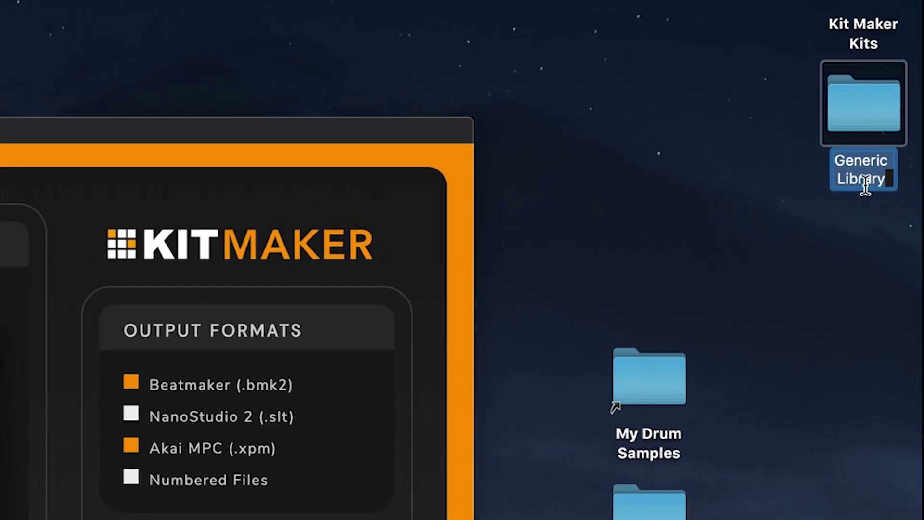
text(My Koo)
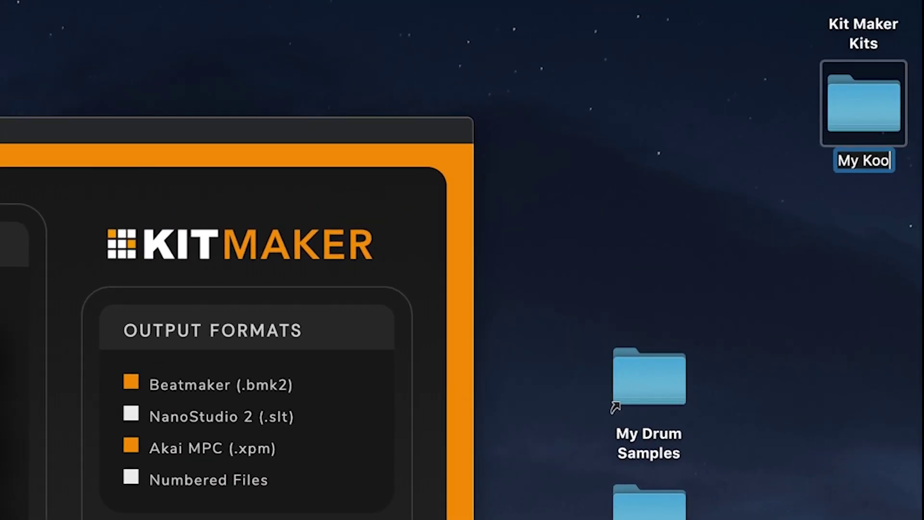
text(l Drums)
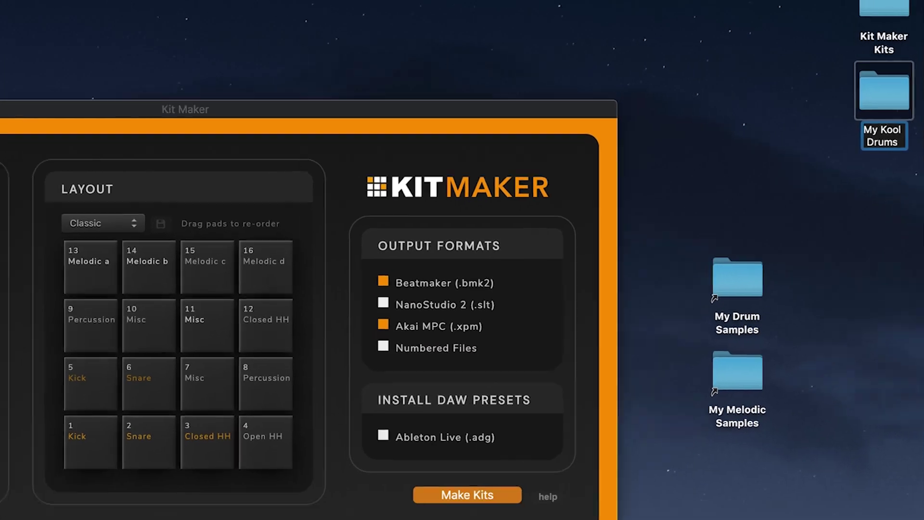
- Confirm the folder name My Kool Drums, drop it onto Kit Maker as a library, and select Kit Maker Kits in Live's browser
key(Return)
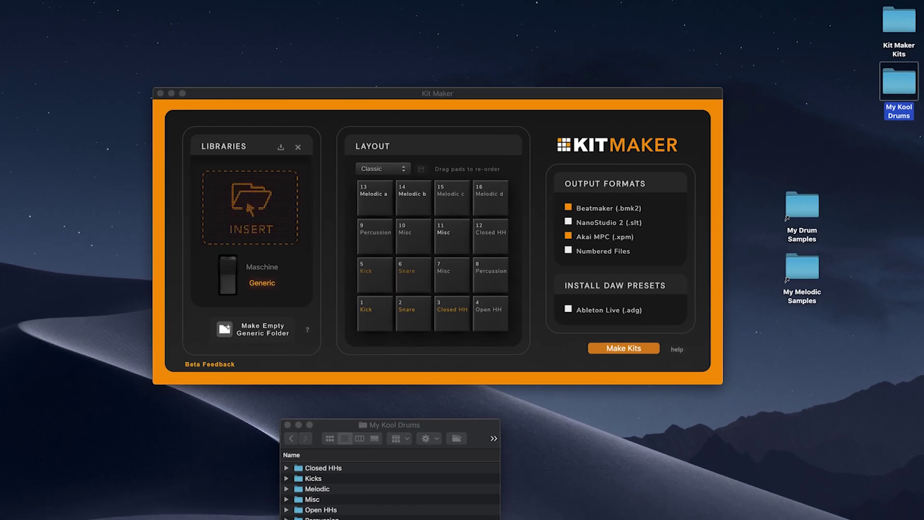
drag(902, 88, 260, 209)
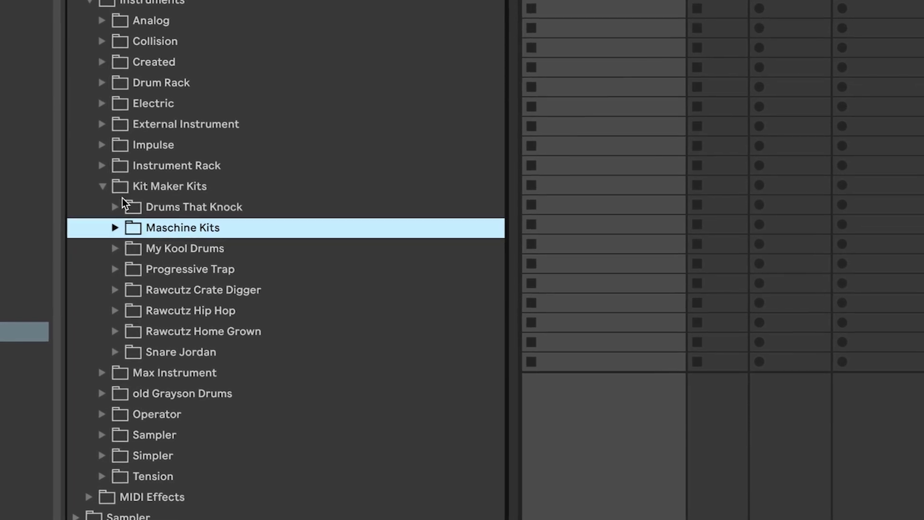
click(98, 178)
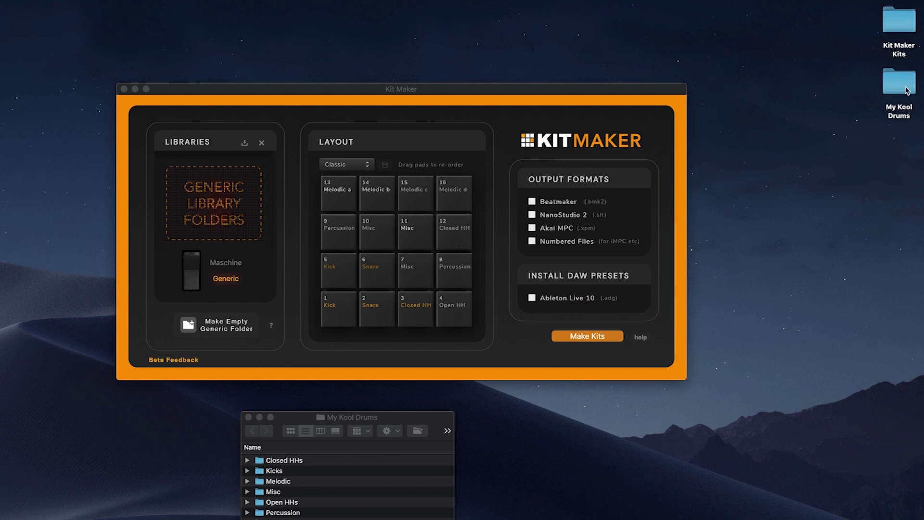
- Load My Kool Drums into Kit Maker in Generic mode, generate its kits and dismiss the User Library confirmation
drag(899, 86, 245, 195)
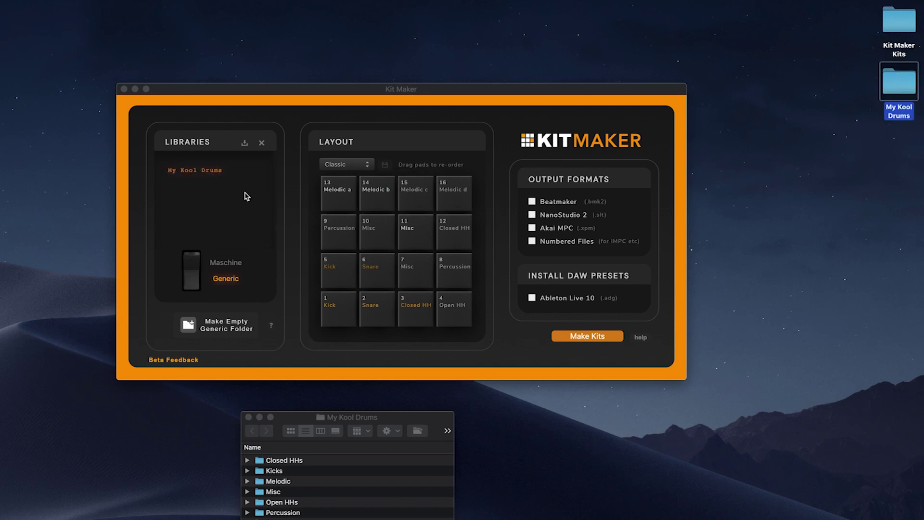
click(233, 270)
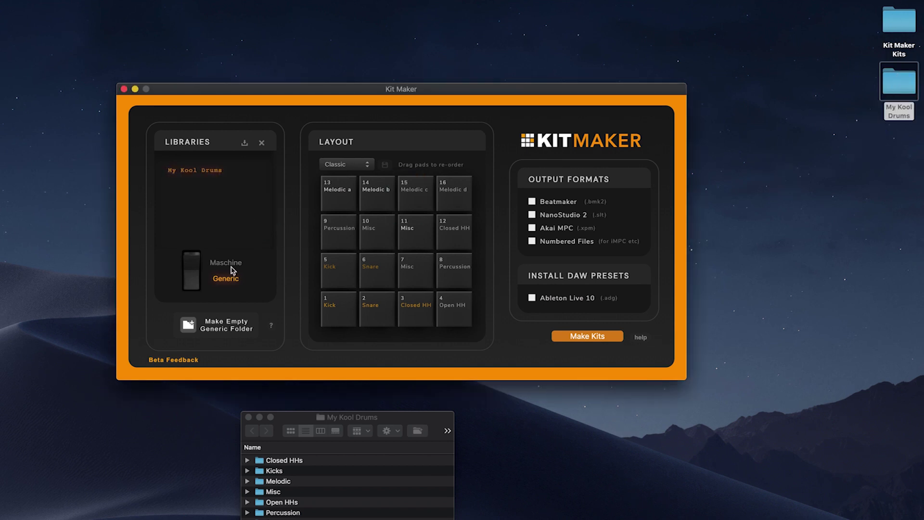
click(228, 267)
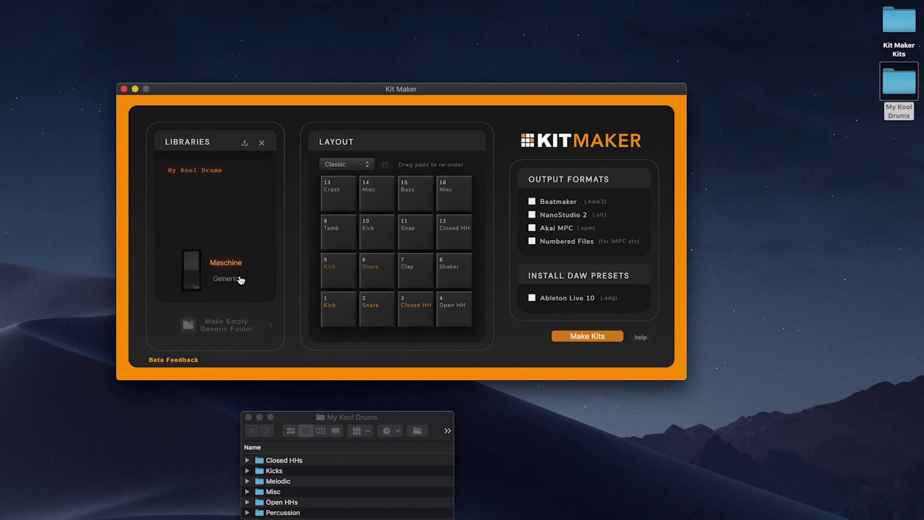
click(240, 280)
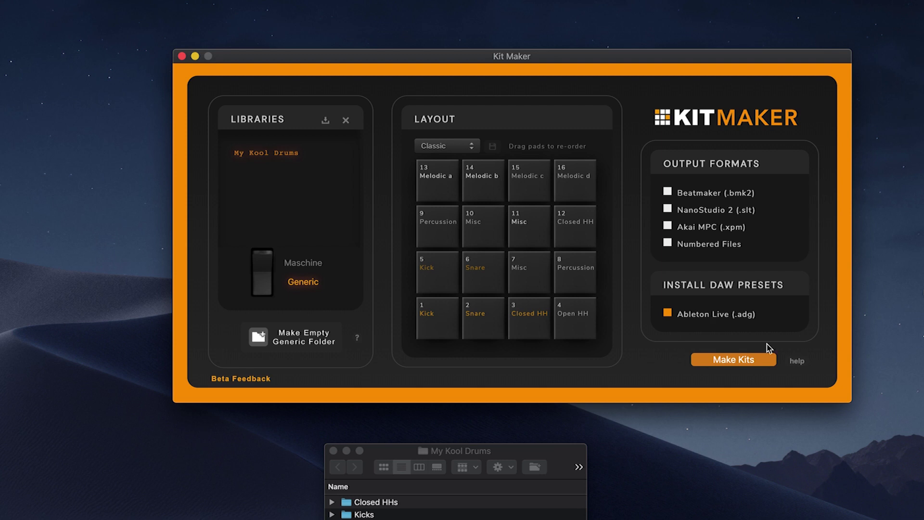
click(766, 360)
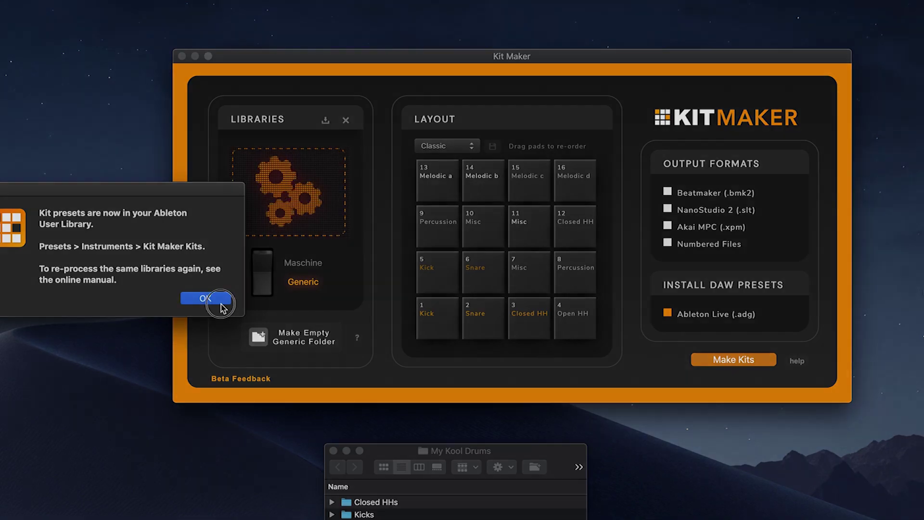
click(205, 298)
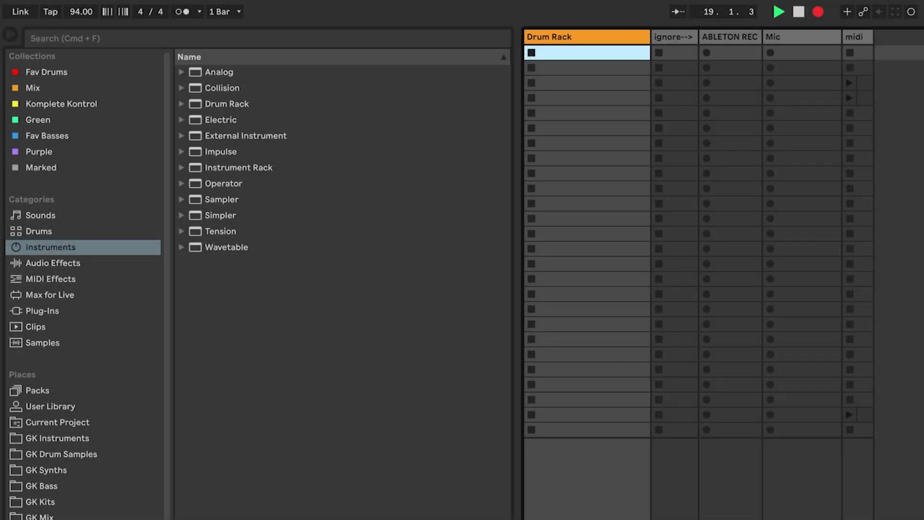
- Browse User Library > Presets > Instruments to reach the Kit Maker Kits and Maschine Kits folders
click(48, 406)
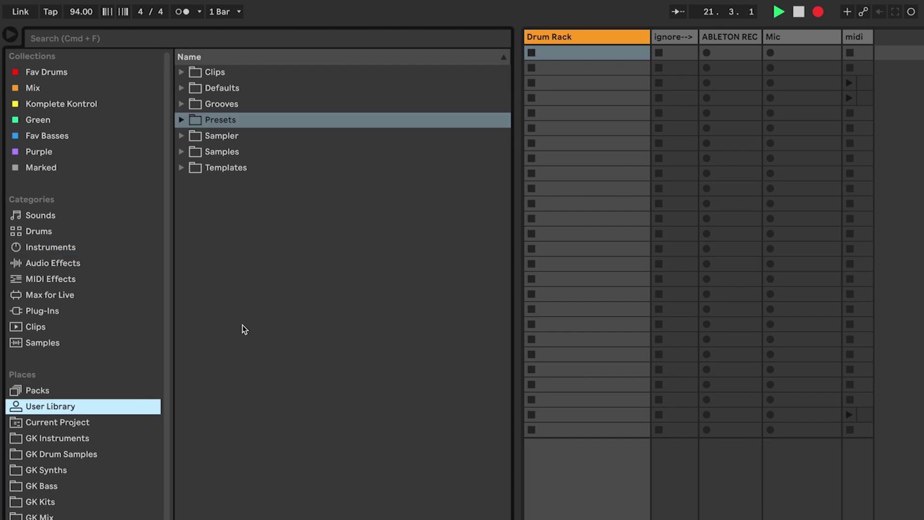
click(181, 121)
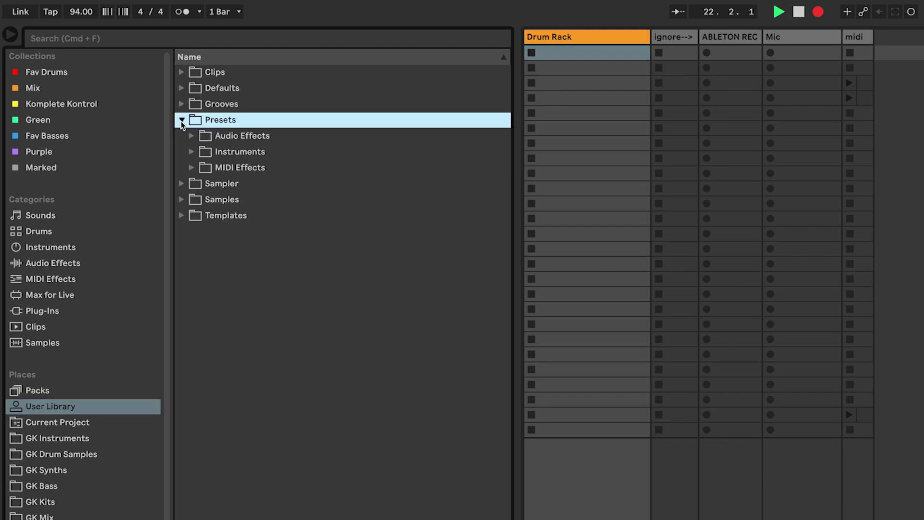
click(193, 153)
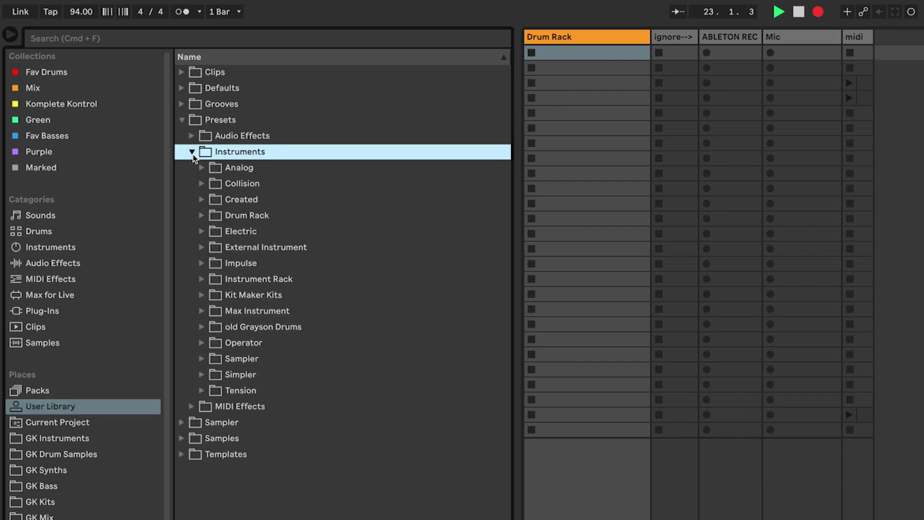
click(221, 294)
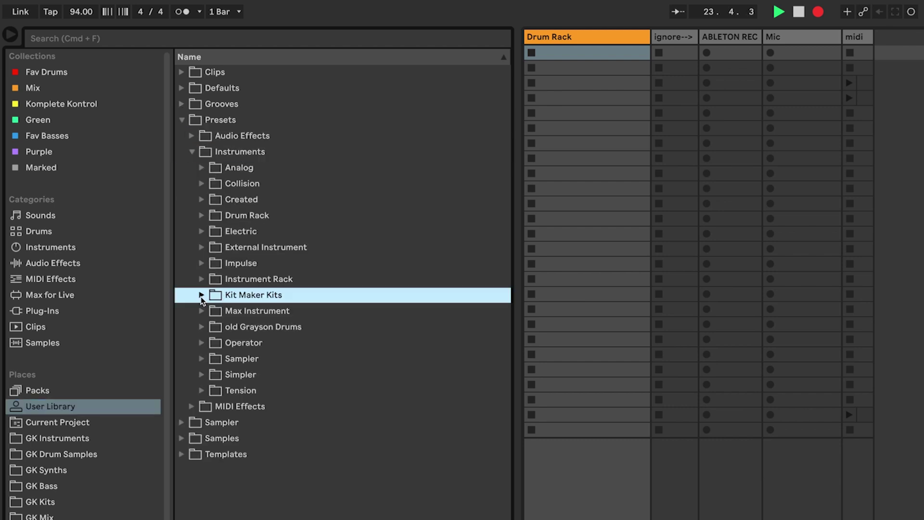
click(202, 296)
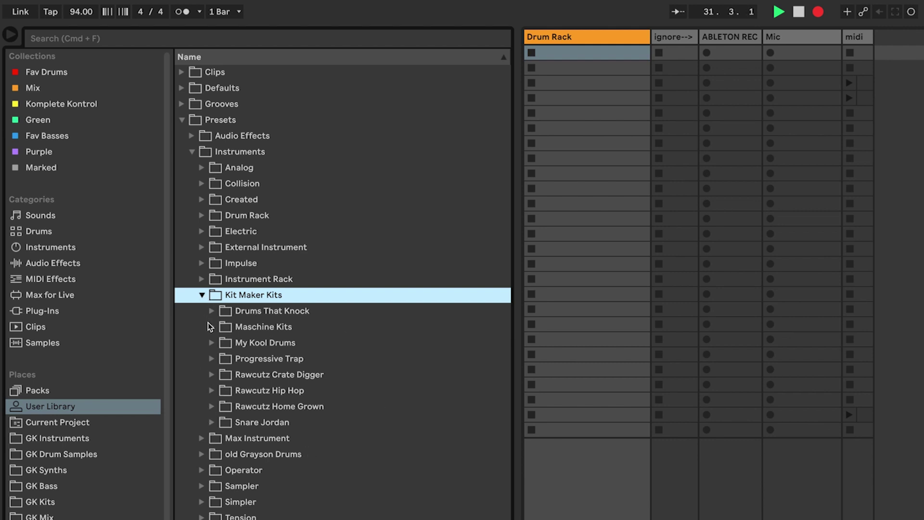
click(210, 327)
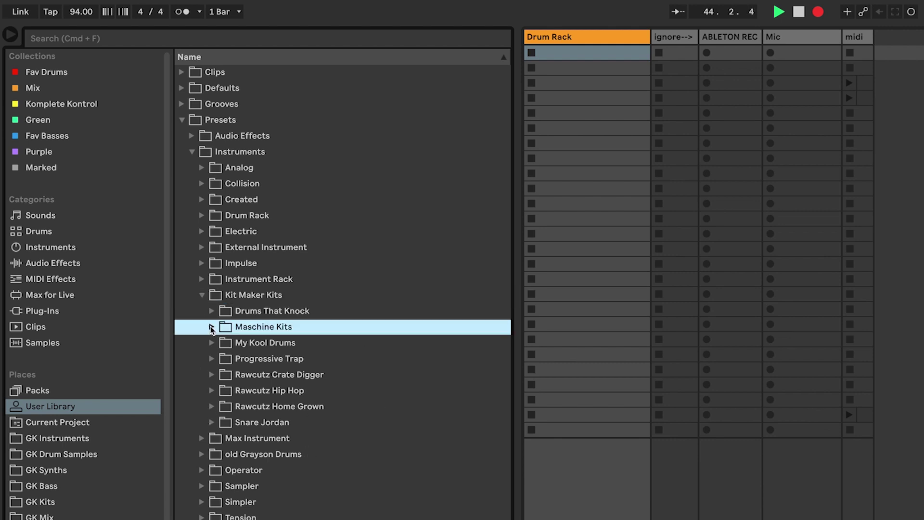
click(217, 295)
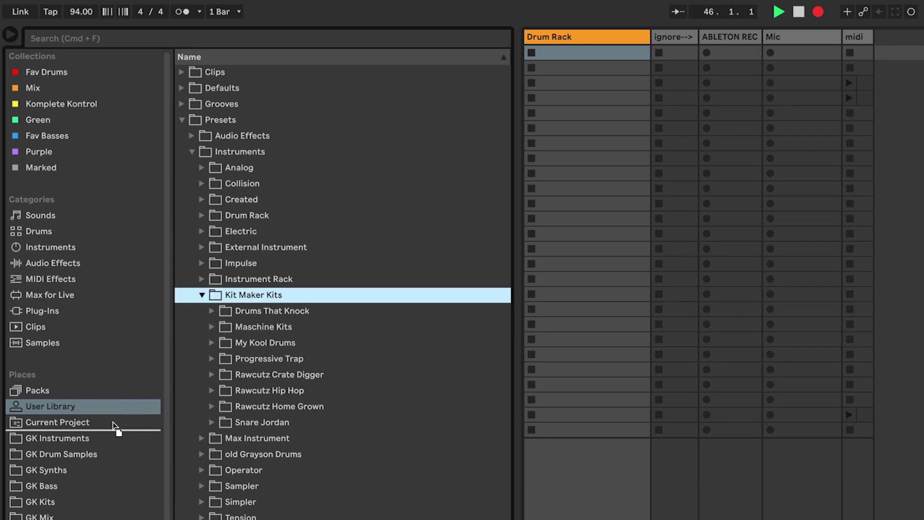
- Add Kit Maker Kits and Maschine Kits as Places in Live's browser and open the Kit Maker Kits place
click(97, 433)
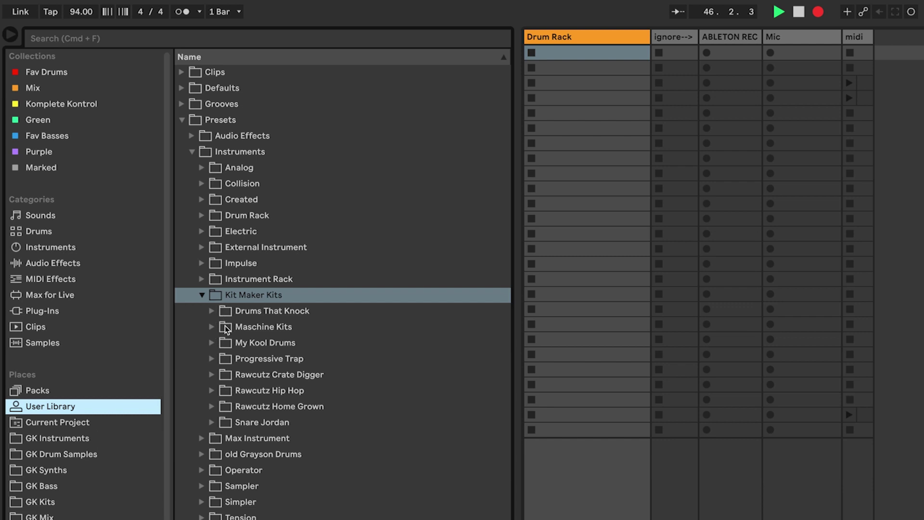
drag(226, 328, 95, 454)
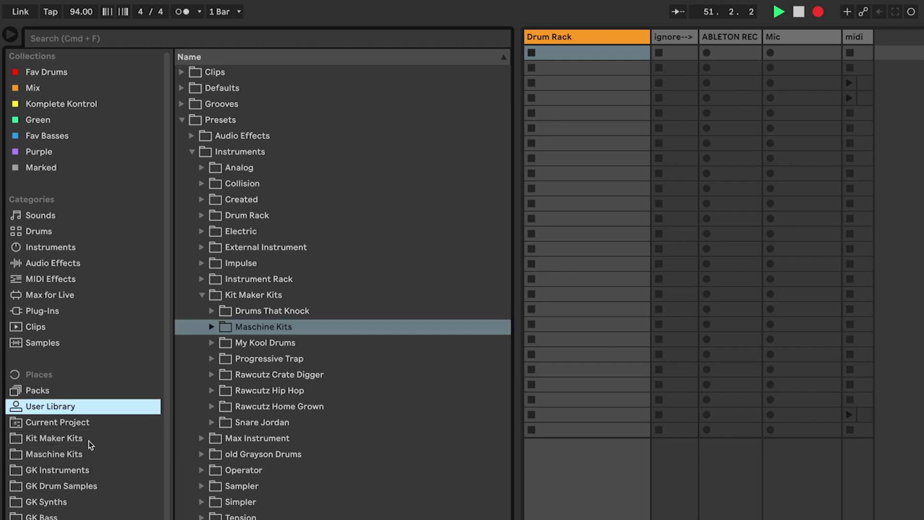
click(85, 437)
click(89, 455)
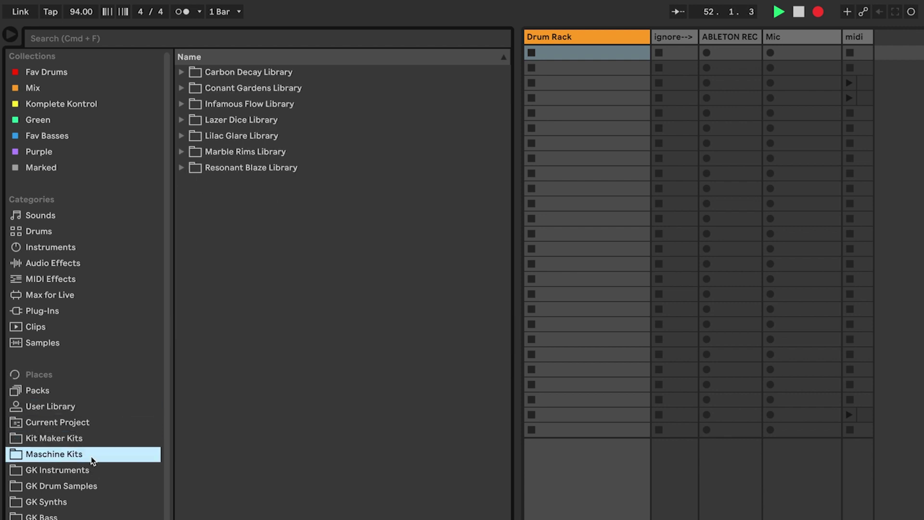
click(82, 442)
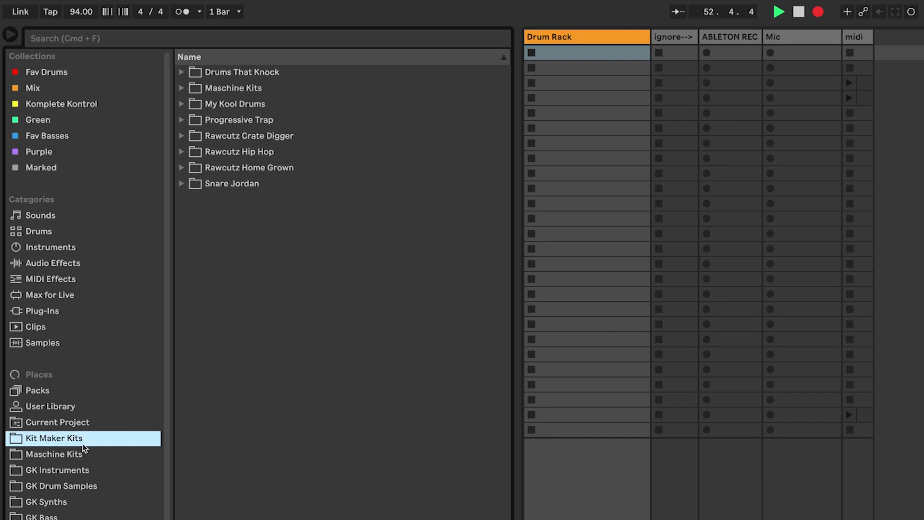
- Expand the My Kool Drums kit folder and load My Kool Drums 05 onto the Drum Rack track
click(182, 104)
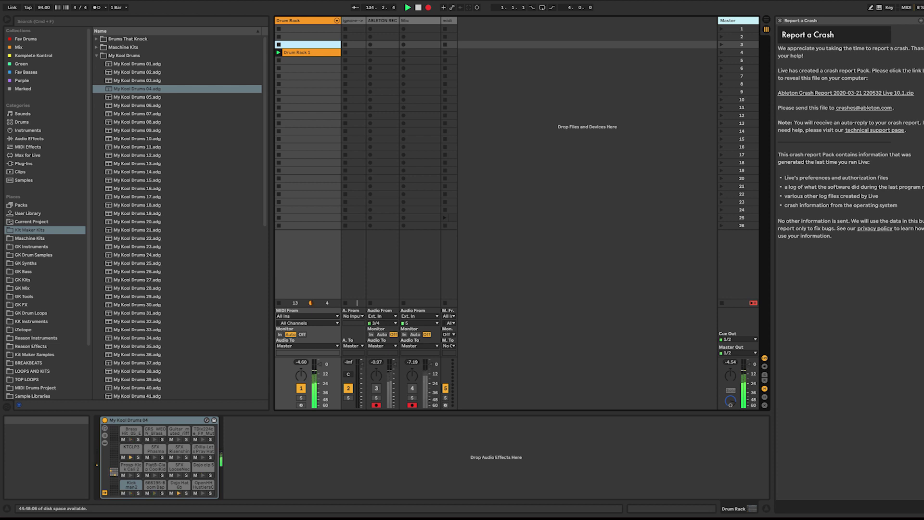
click(173, 98)
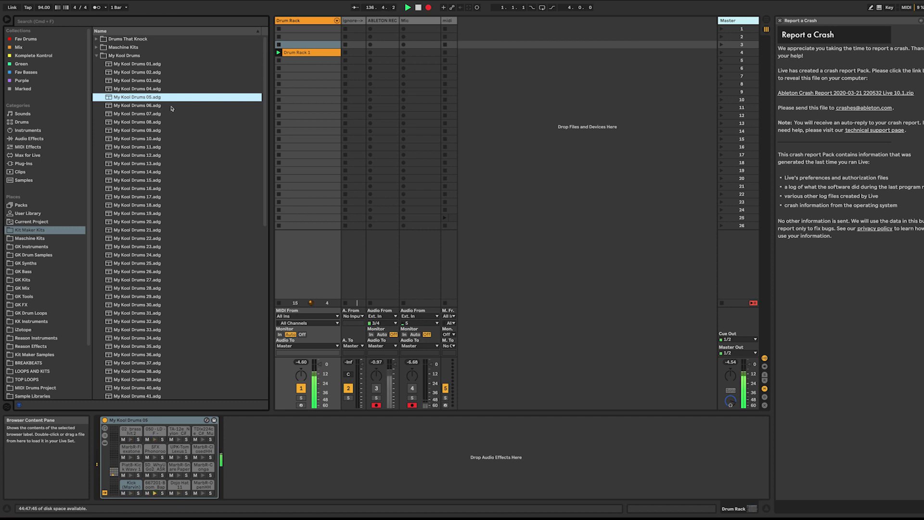
- Audition My Kool Drums kits 06, 12, 13, 17, 19 and 20 during playback, return to 05 and stop the clip
click(172, 106)
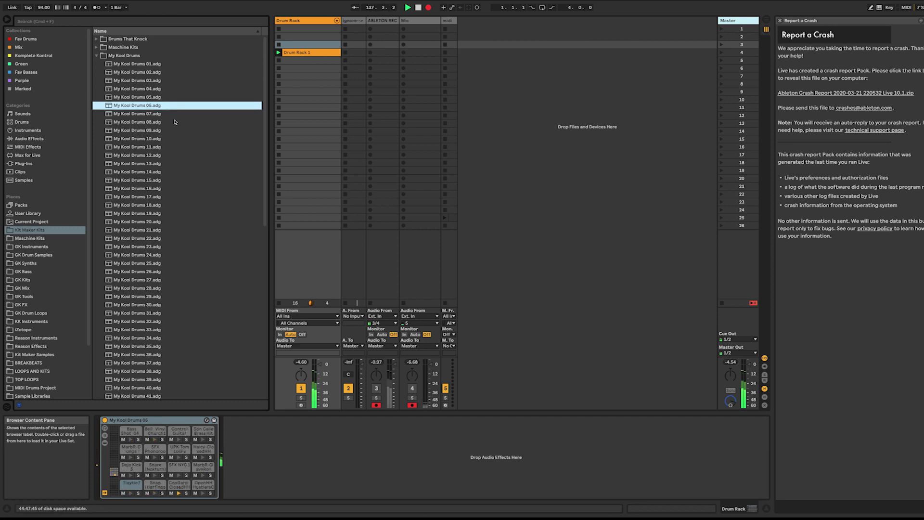
click(168, 158)
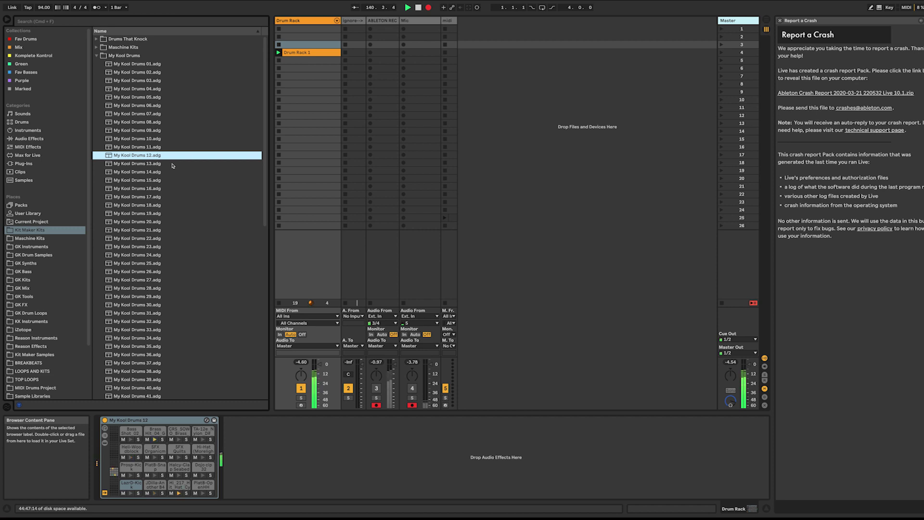
click(172, 165)
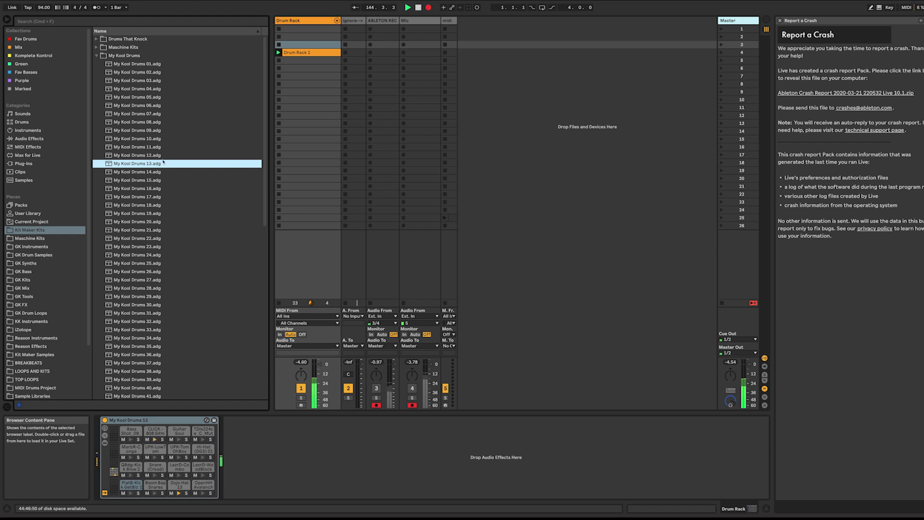
click(168, 197)
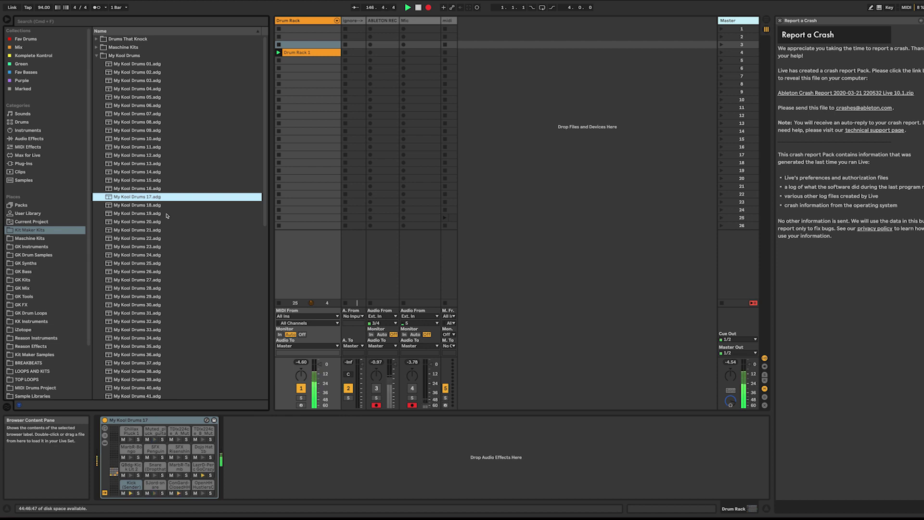
click(166, 215)
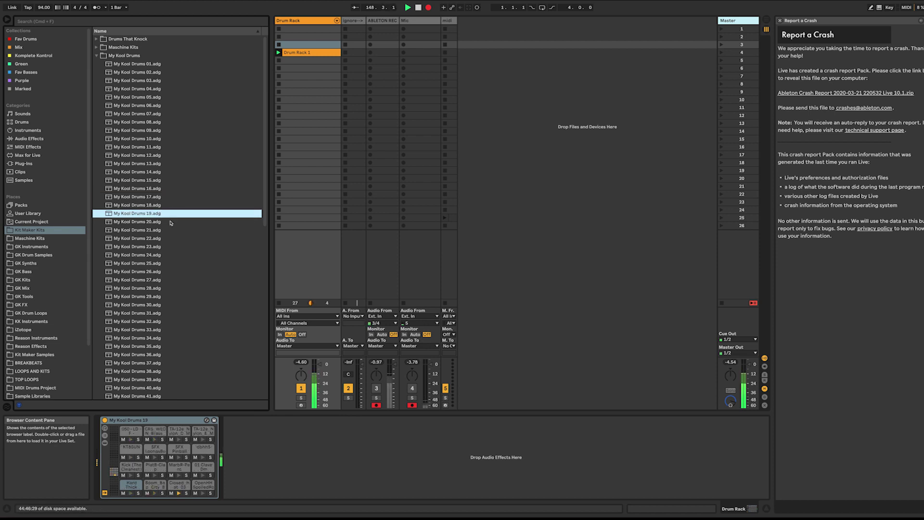
click(170, 223)
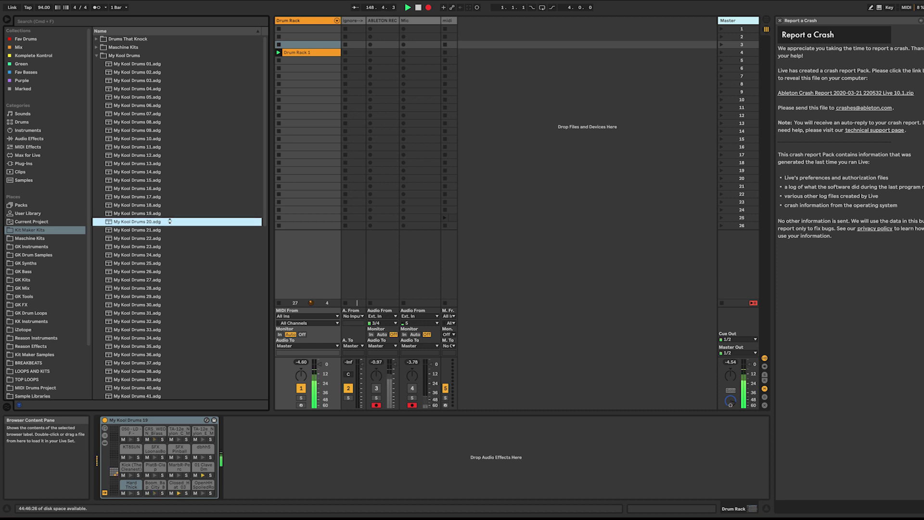
click(179, 97)
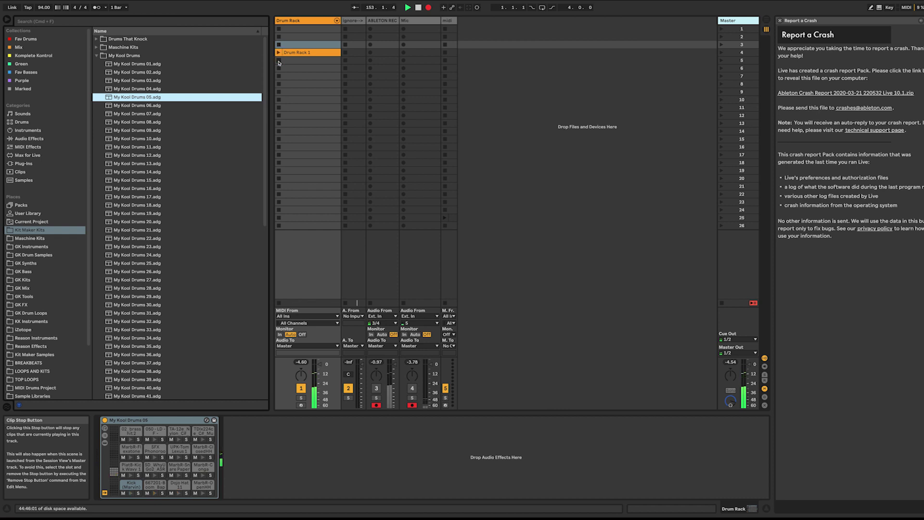
click(278, 63)
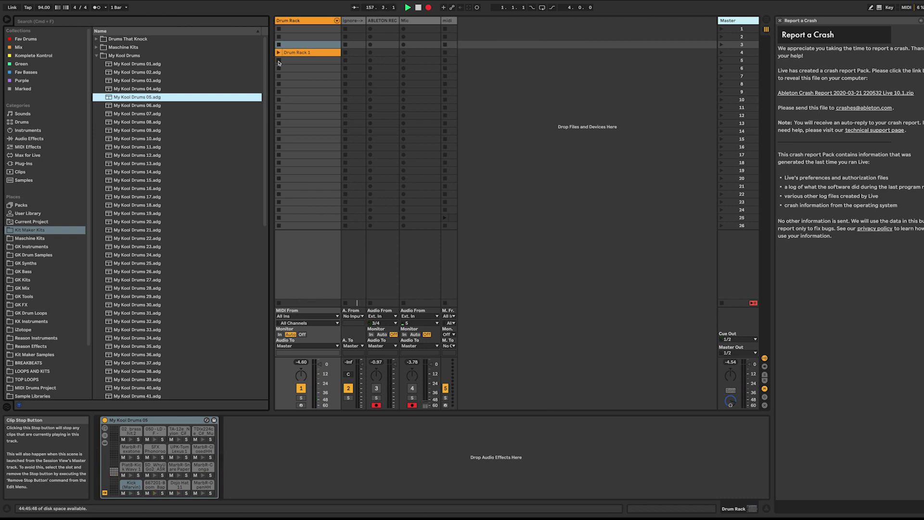
- Load Carbon Decay's Automatic kit, start the Drum Rack 1 clip, and swap through Basement, Blend and Burning
click(98, 56)
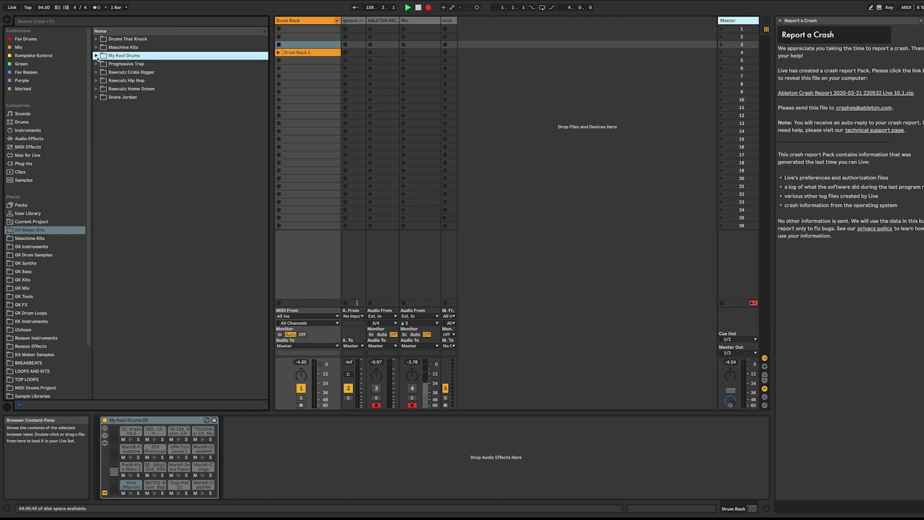
click(95, 47)
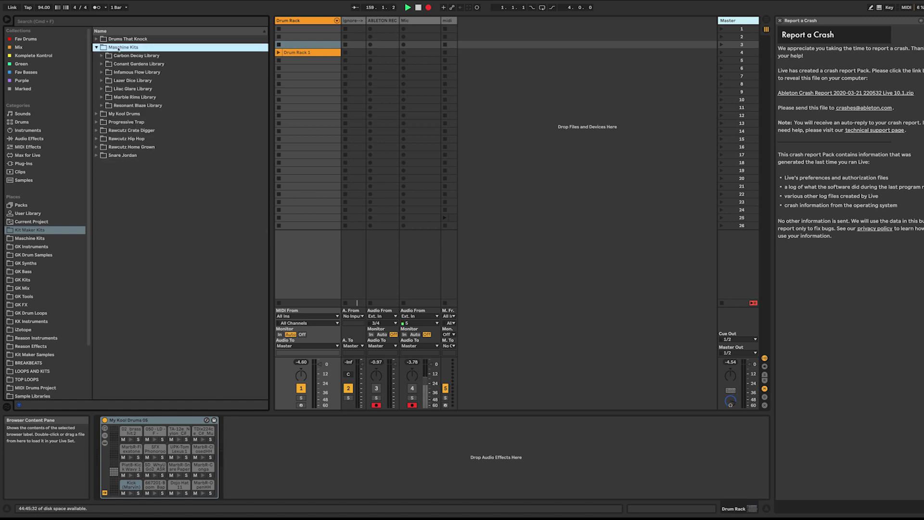
click(102, 55)
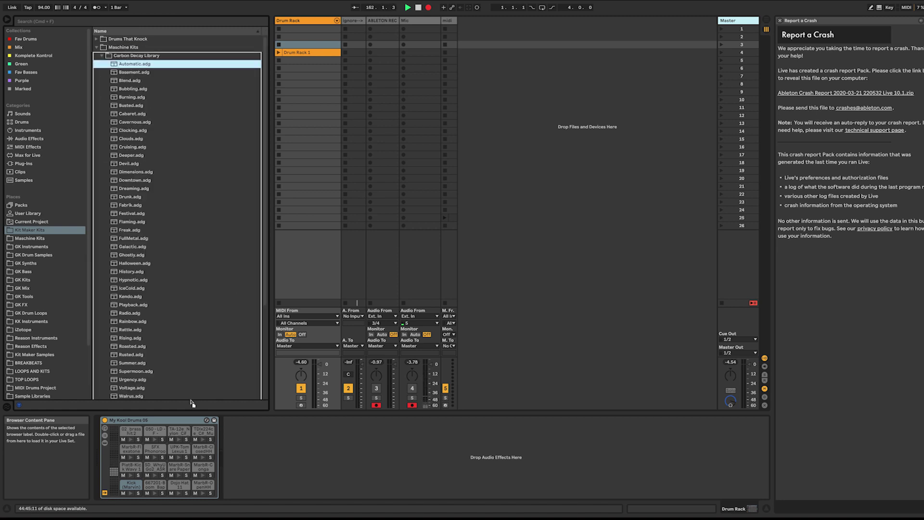
key(Return)
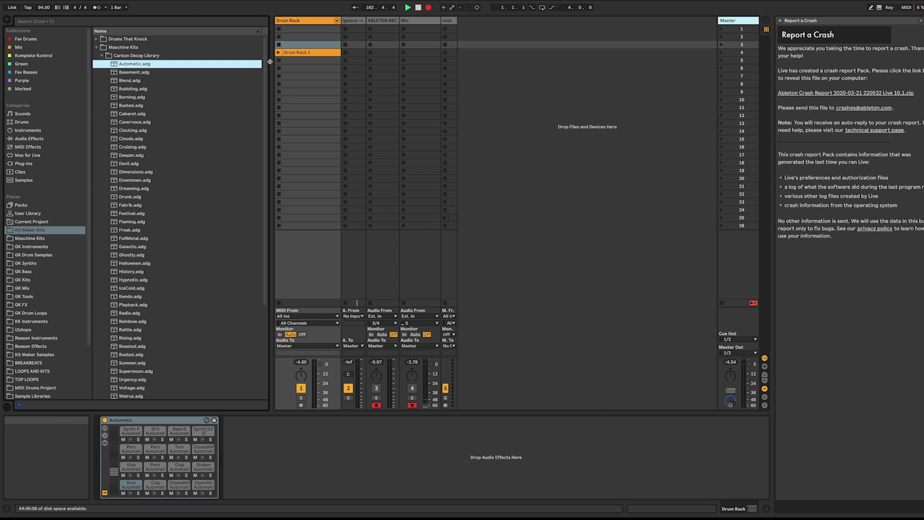
click(279, 52)
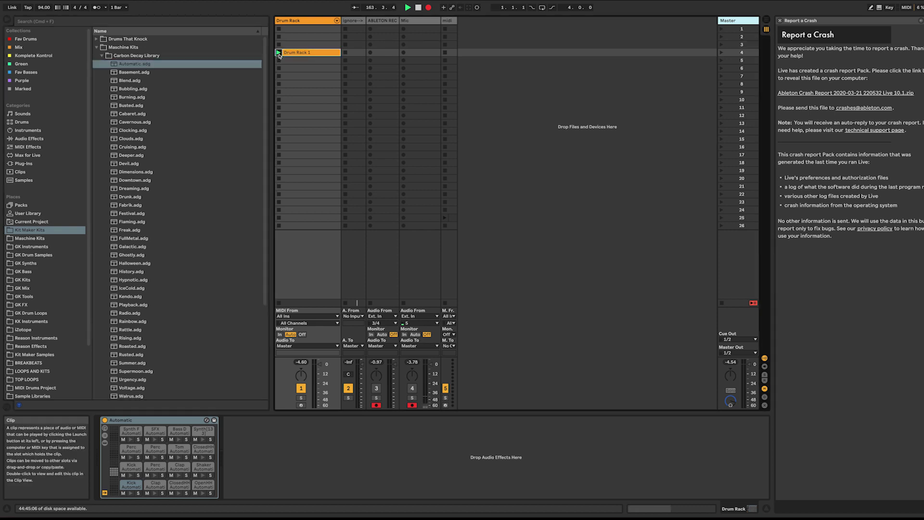
click(153, 72)
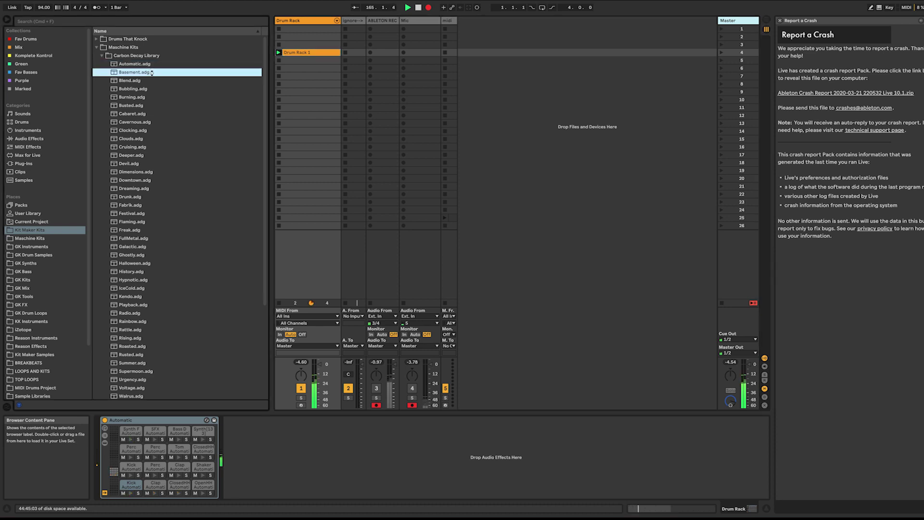
click(158, 80)
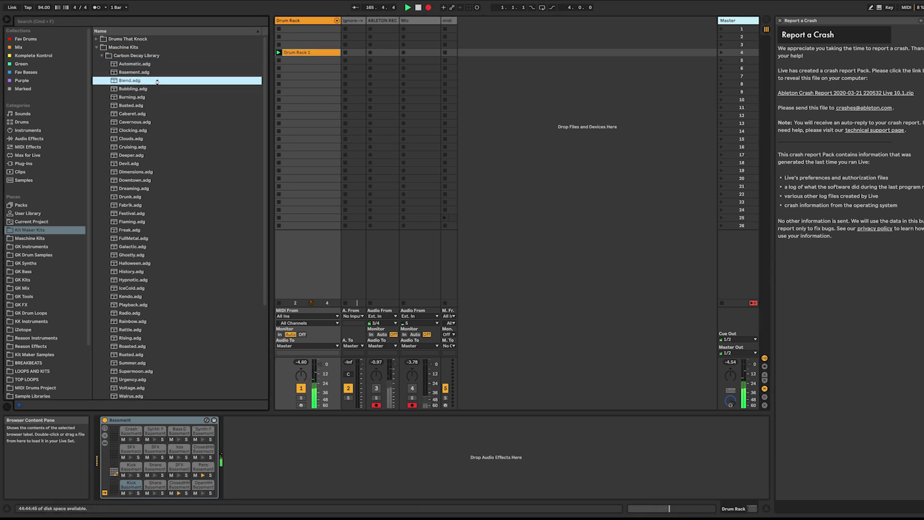
click(162, 97)
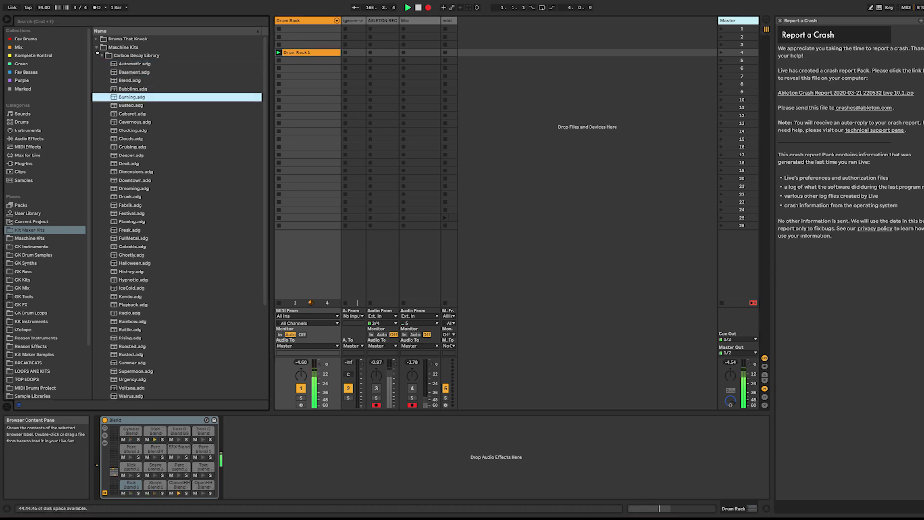
- Audition Marble Rims kits 1960Compton, BigBallin, Bang, BossBaller and DaeTime during playback
click(102, 55)
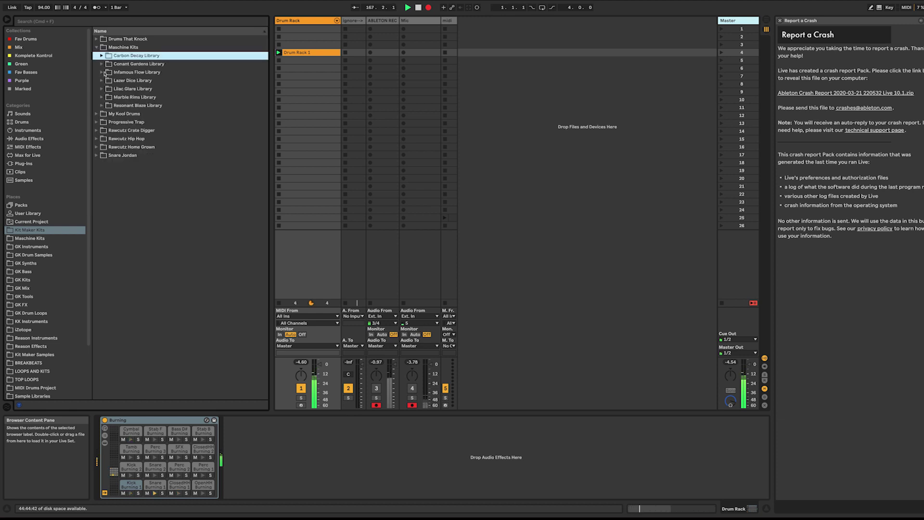
click(102, 96)
click(139, 114)
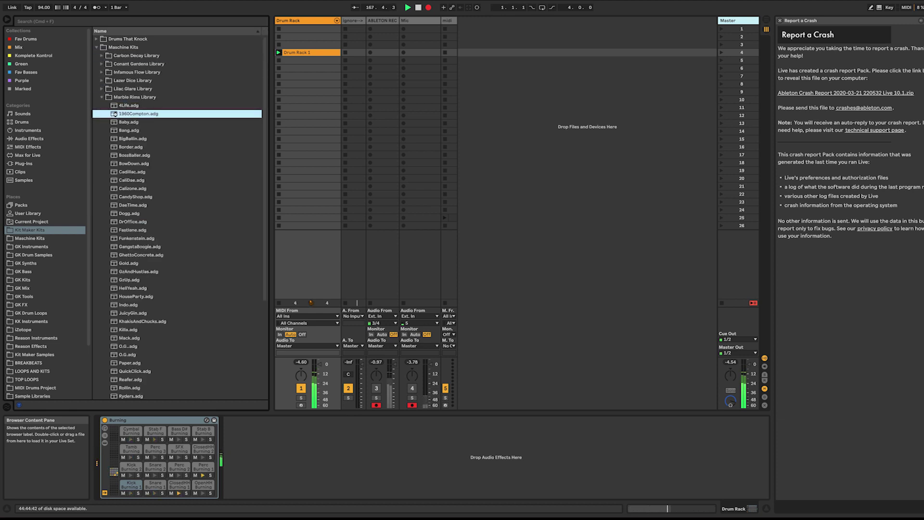
click(154, 137)
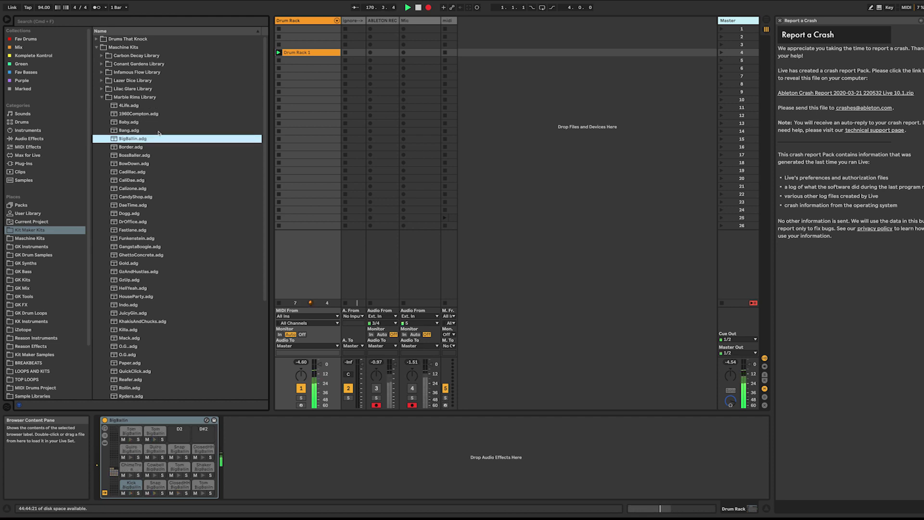
click(158, 130)
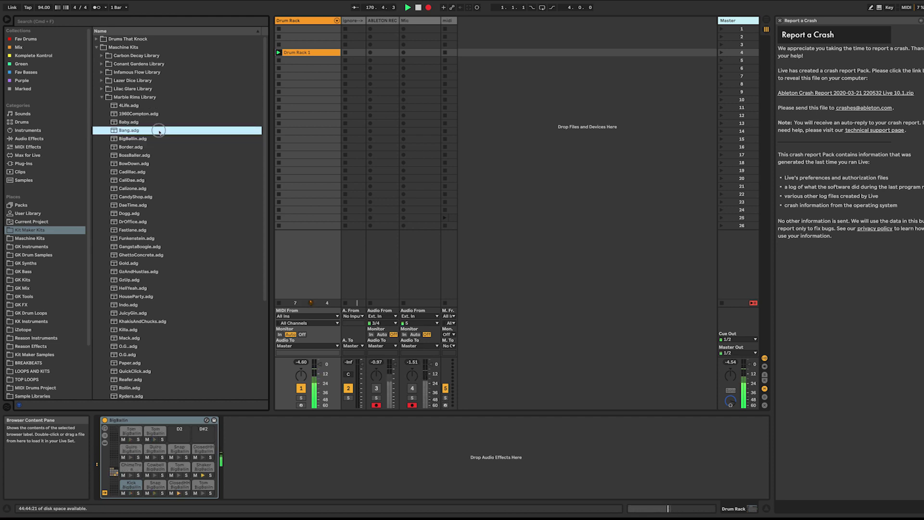
click(167, 156)
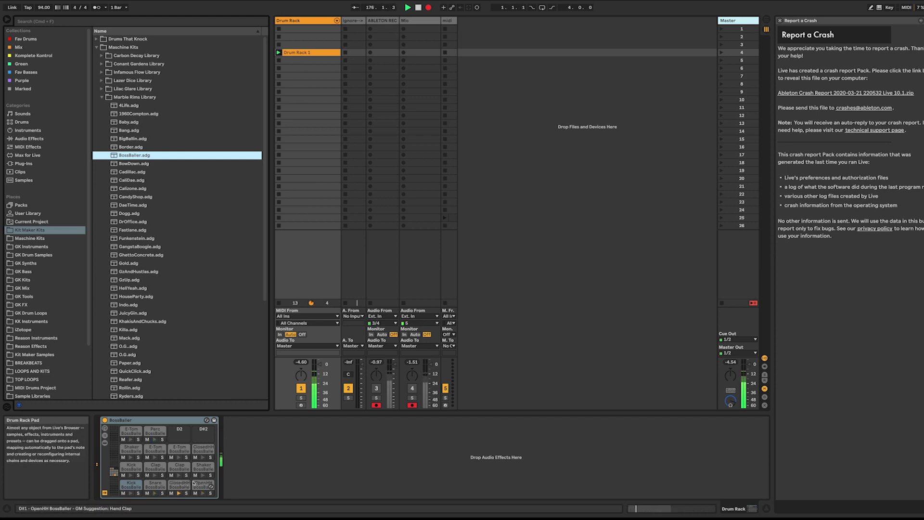
click(133, 205)
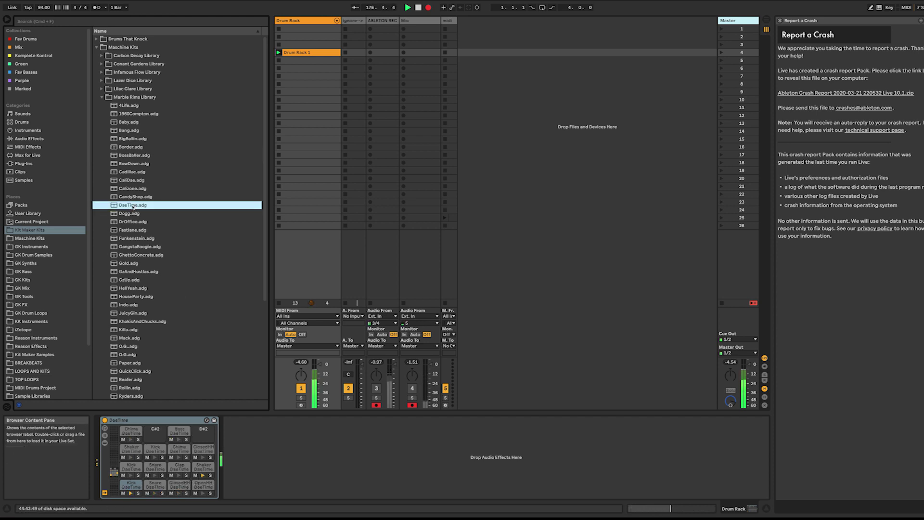
- Load the Damnation kit from the Resonant Blaze Library and stop the drum clip
click(103, 97)
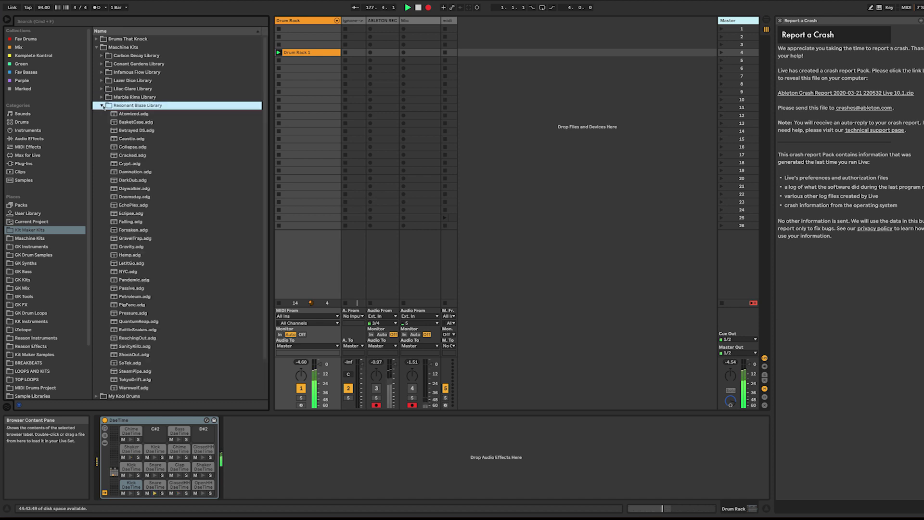
click(142, 172)
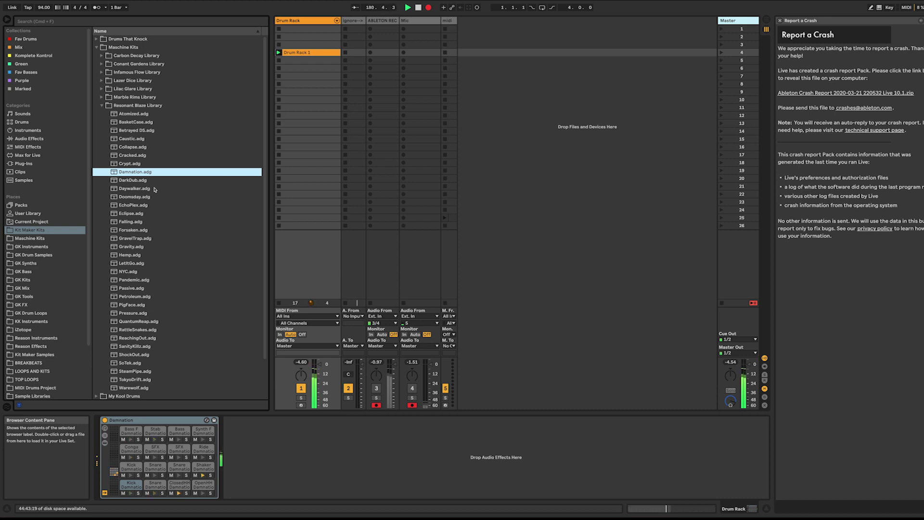
click(279, 69)
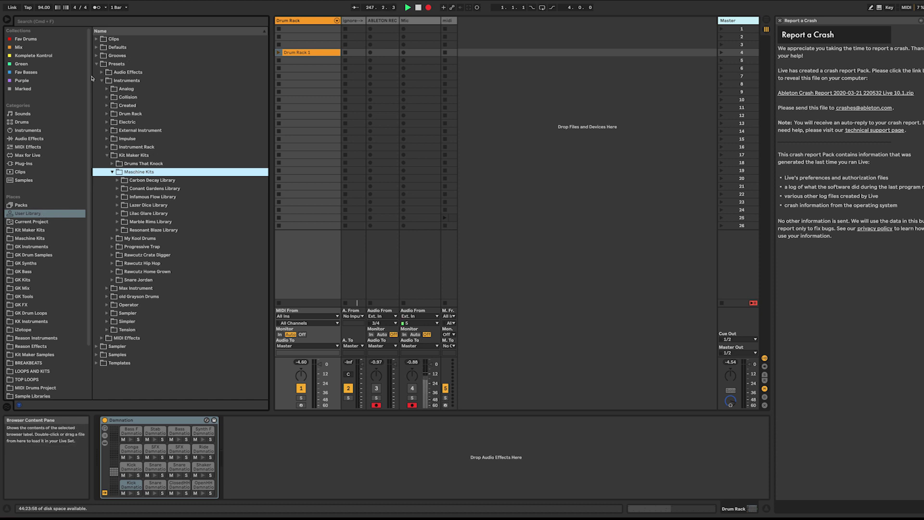
- Reveal the User Library's Samples folder and select the Carbon Decay Library sample folder
click(118, 81)
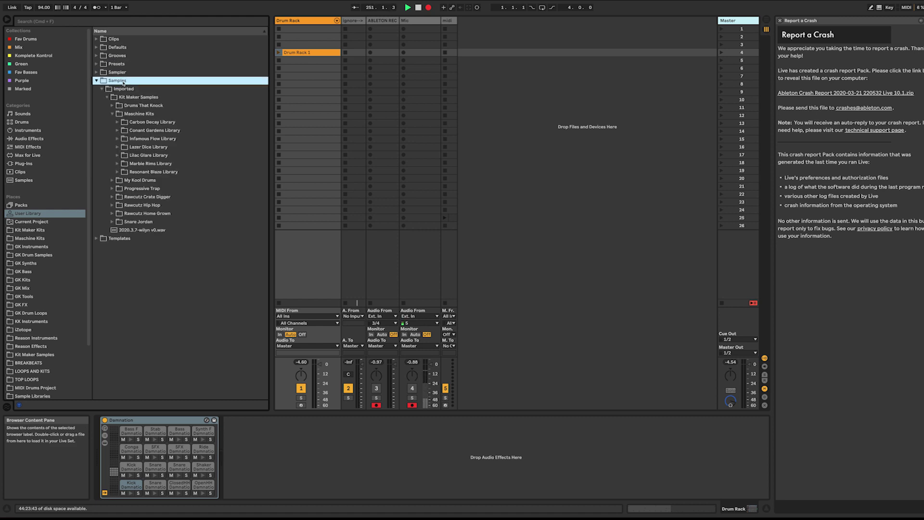
click(144, 123)
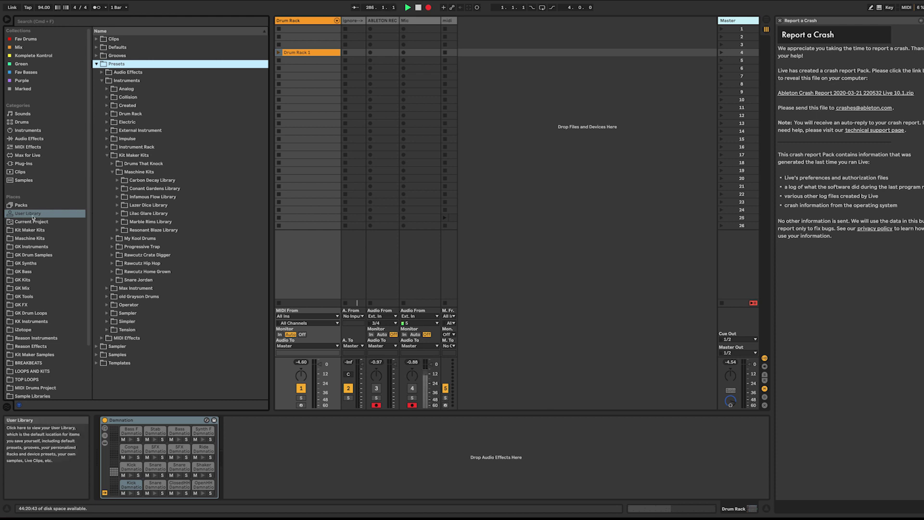
- Set Kit Maker's Ableton User Library preference to a custom folder, then dismiss preferences and Kit Maker
key(super+Tab)
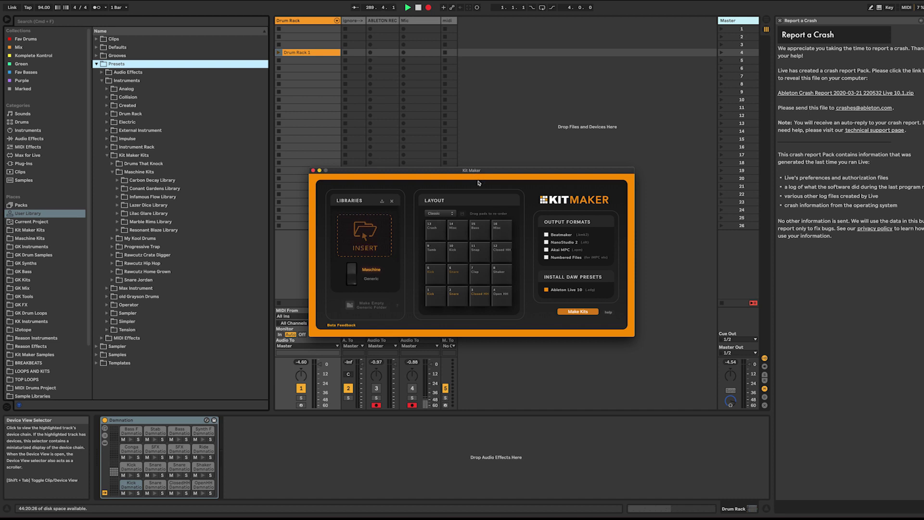
key(super+comma)
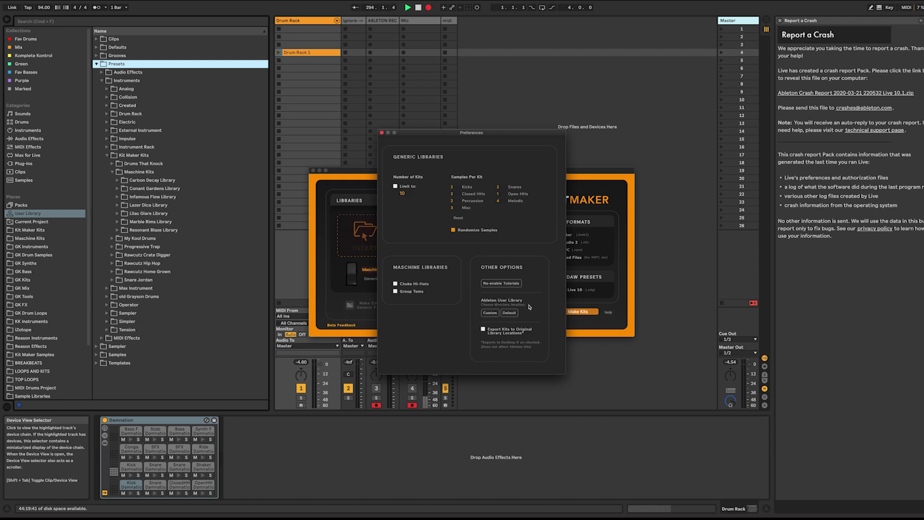
click(490, 312)
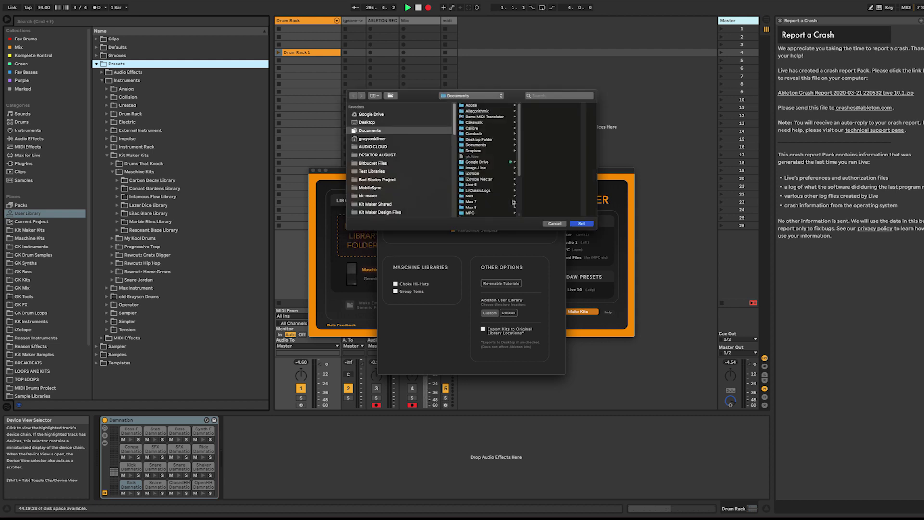
click(556, 224)
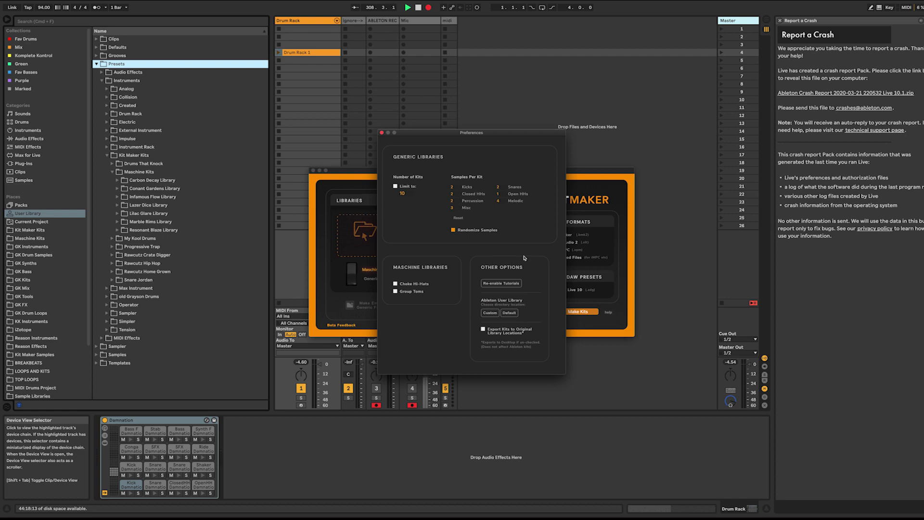
key(Escape)
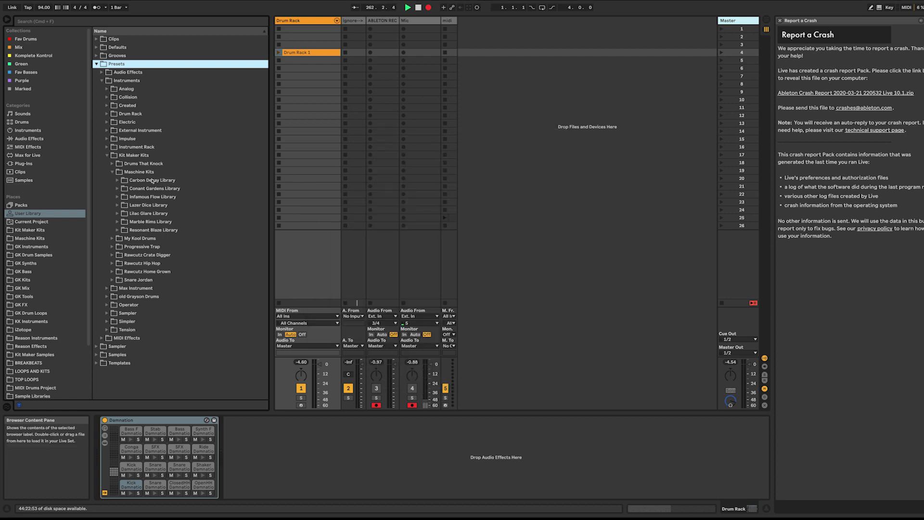